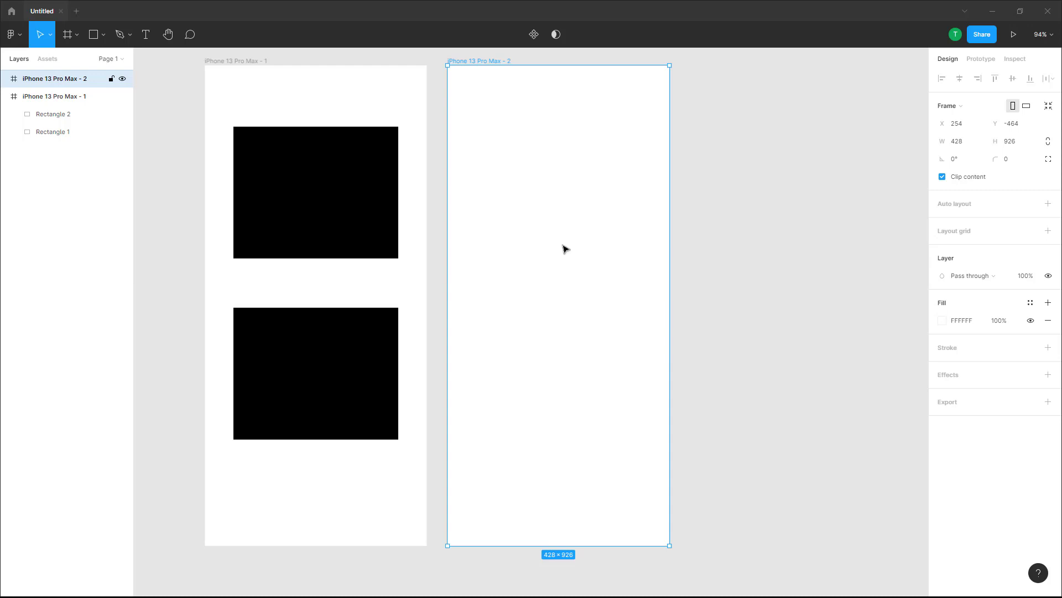
- Paste copies of both black rectangles from the first frame into the second iPhone frame
click(349, 214)
shift+click(341, 347)
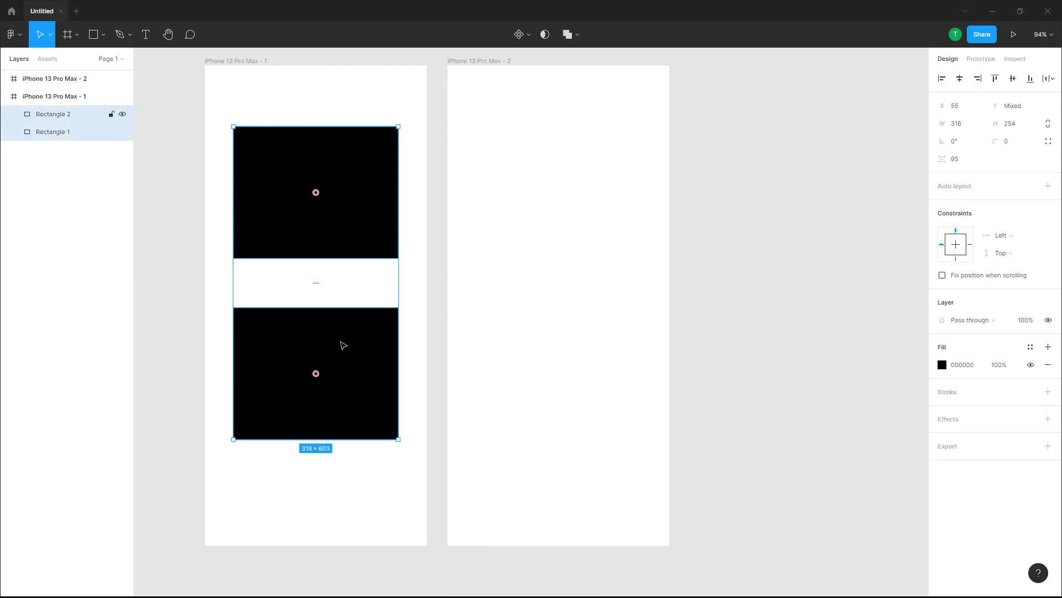
click(581, 198)
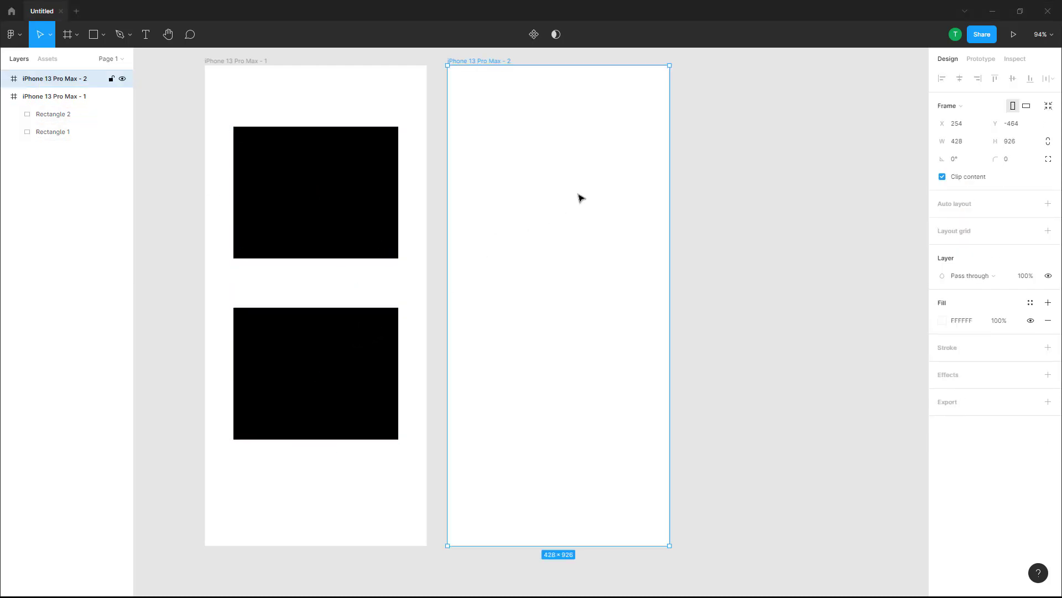
key(ctrl+v)
- Move the pasted rectangles apart, the top one near the frame's top and the bottom one lower
click(745, 169)
drag(586, 209, 583, 166)
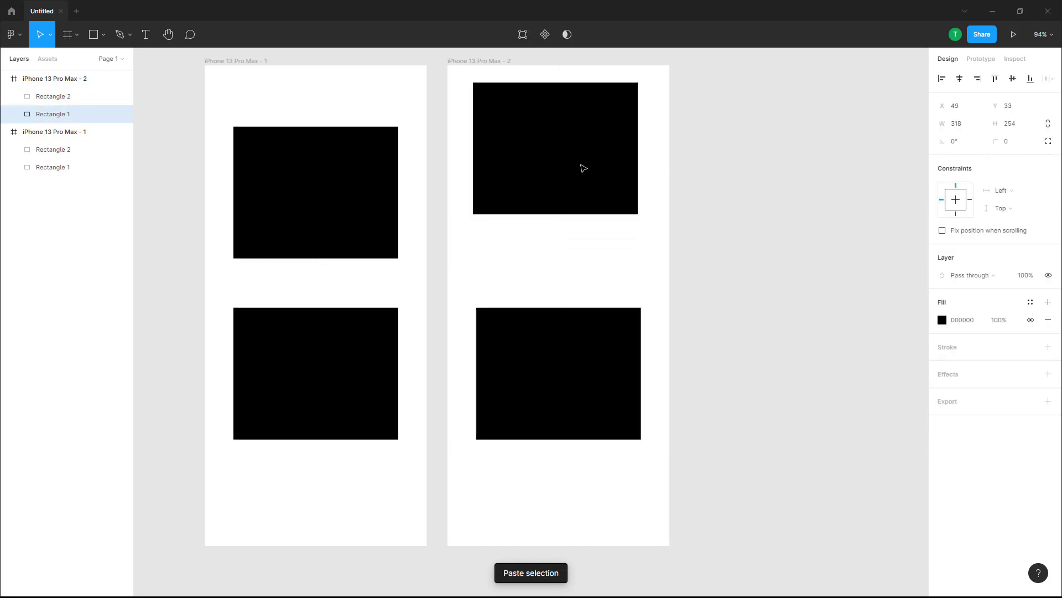
drag(583, 367, 579, 417)
drag(576, 168, 579, 172)
drag(556, 470, 559, 483)
click(771, 363)
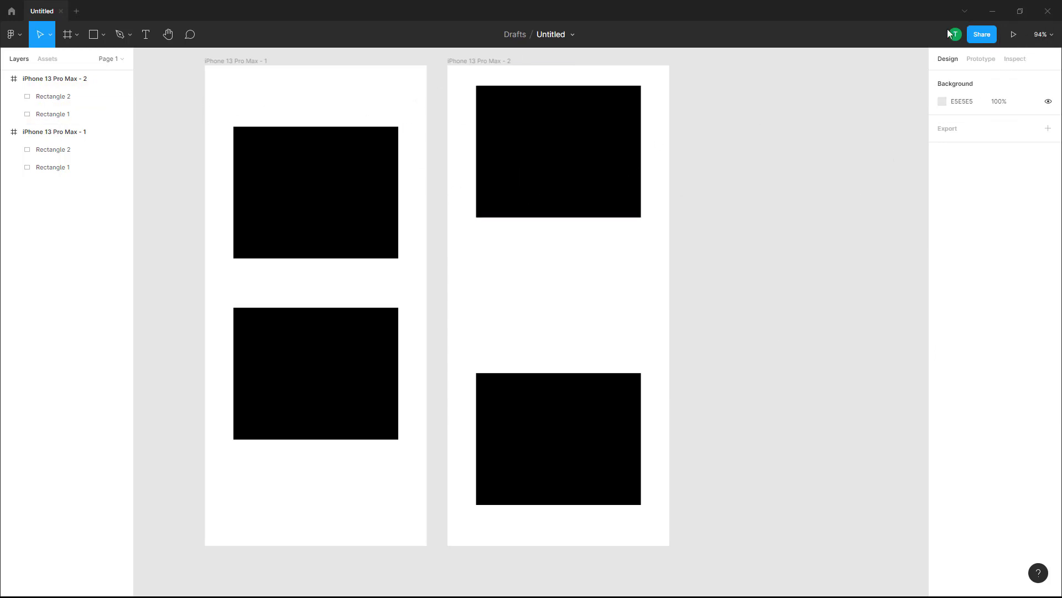
click(262, 62)
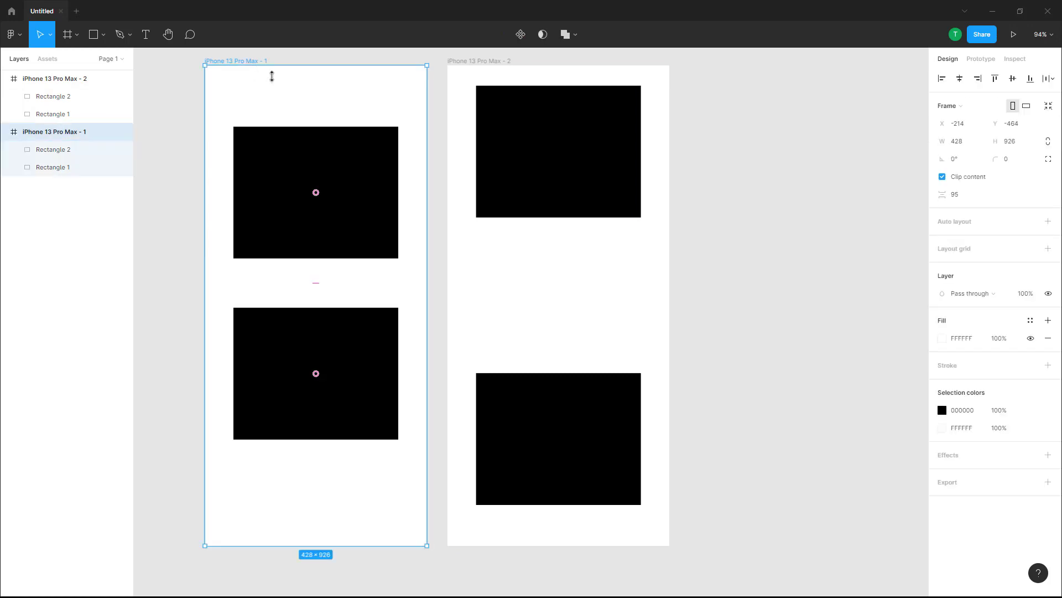
- Connect frame 1 to frame 2 with a Navigate to tap using Smart animate, then present it
click(981, 58)
drag(427, 305, 453, 308)
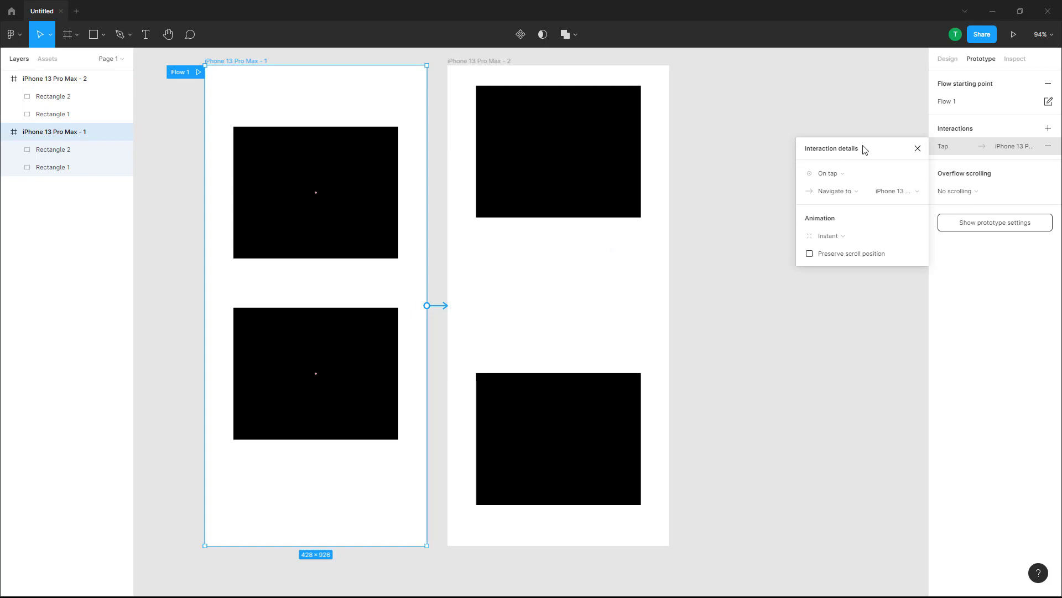
click(866, 191)
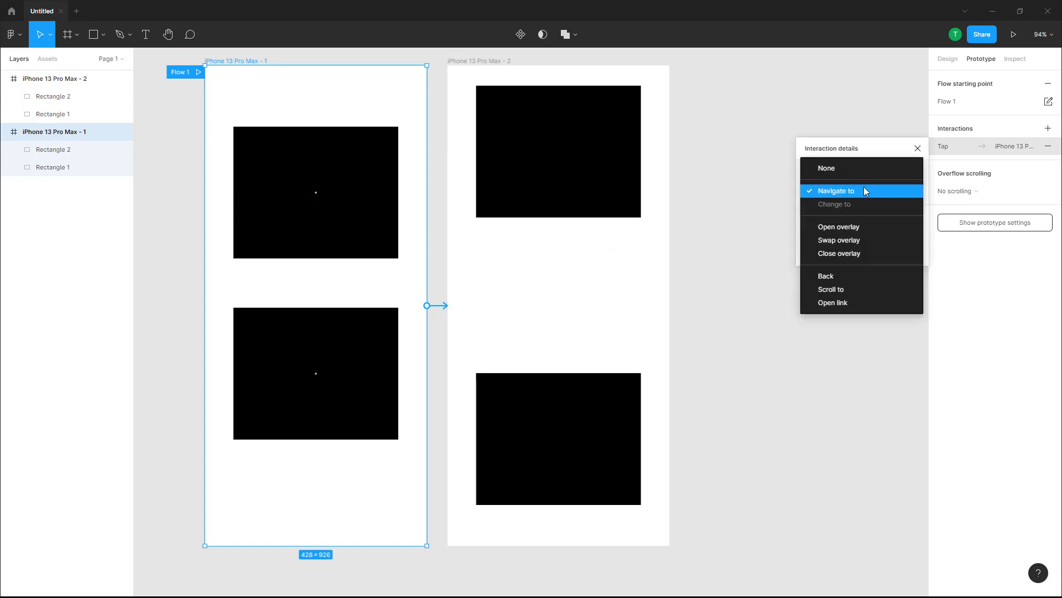
click(877, 147)
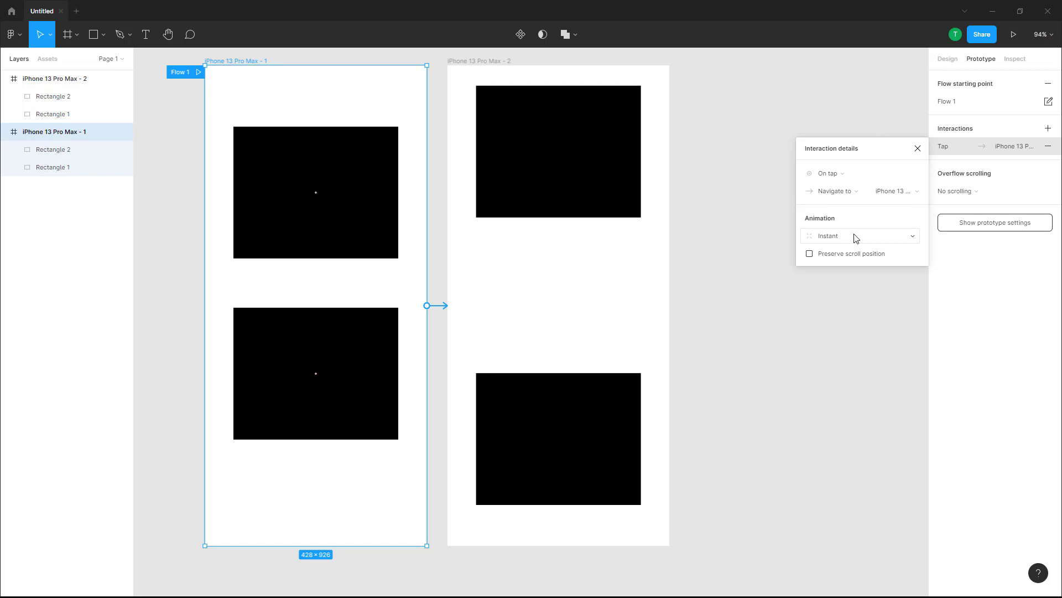
click(858, 237)
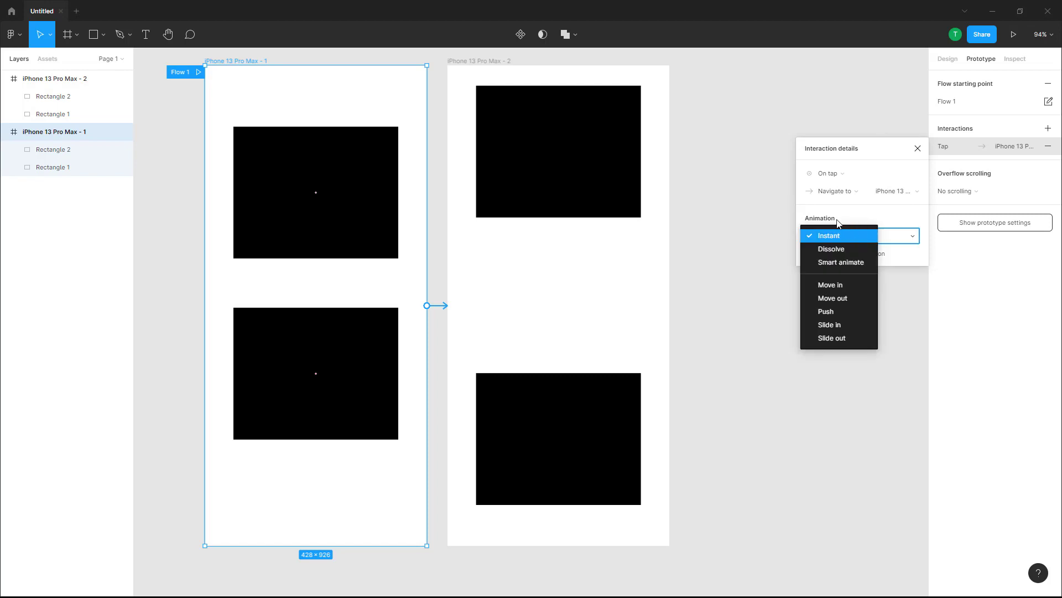
click(840, 263)
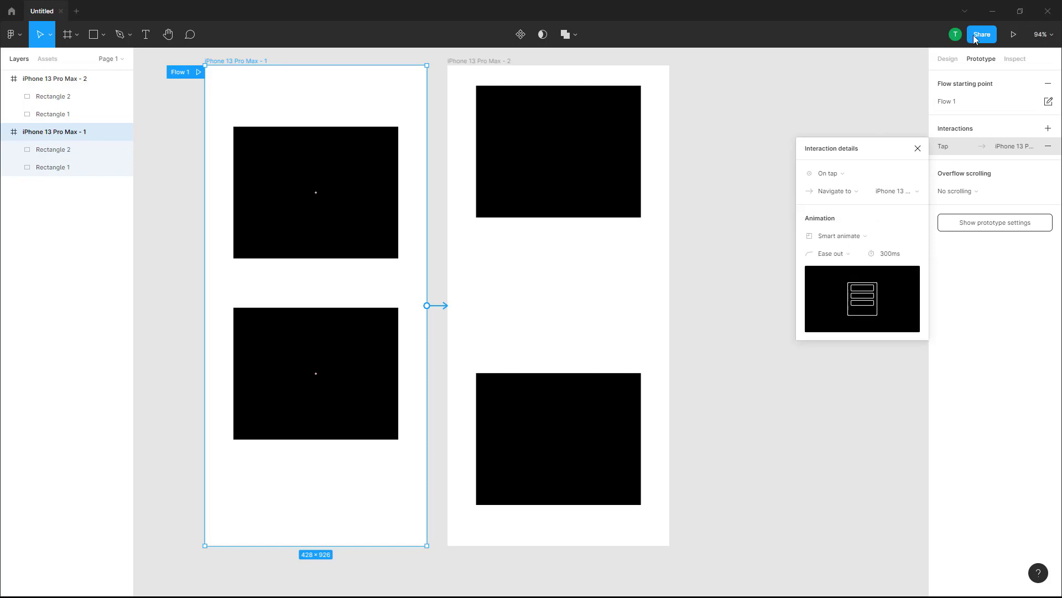
click(1012, 35)
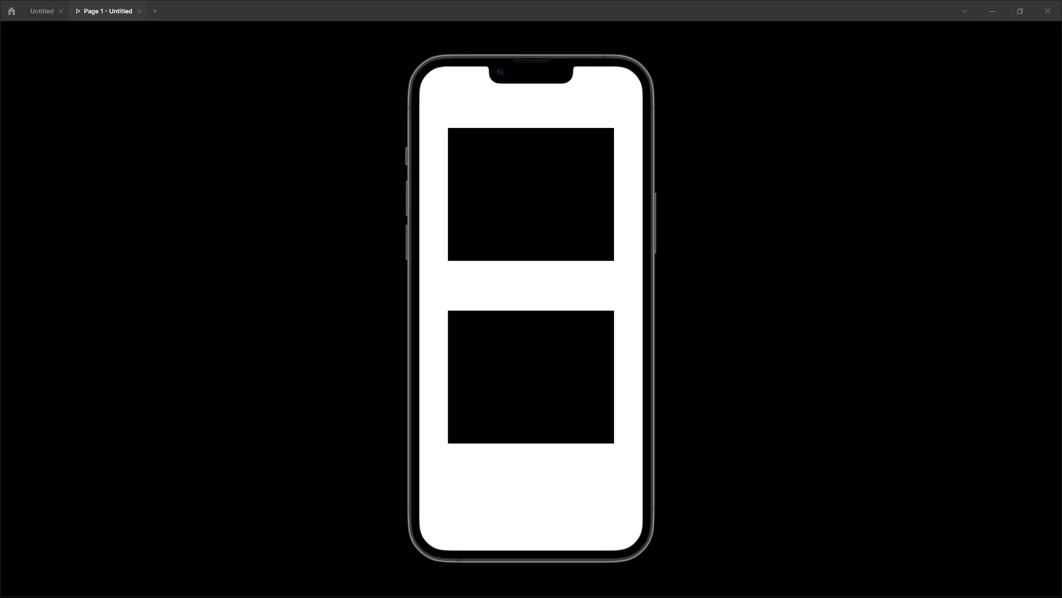
- Tap the presented first screen to transition to the second frame
click(522, 416)
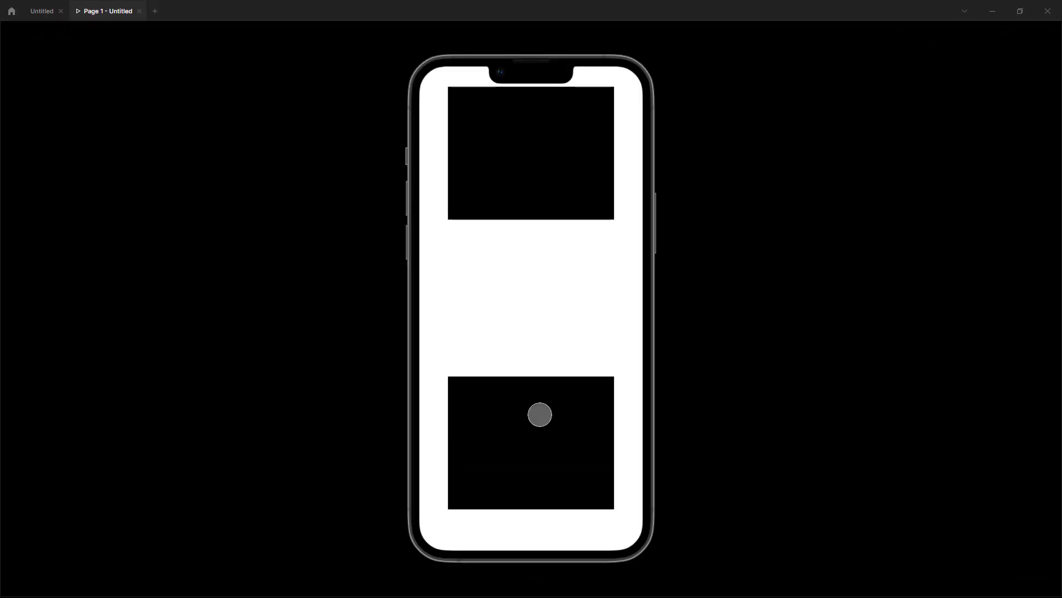
- Close the preview and draw a grey rectangle below the black ones in the first frame
click(140, 12)
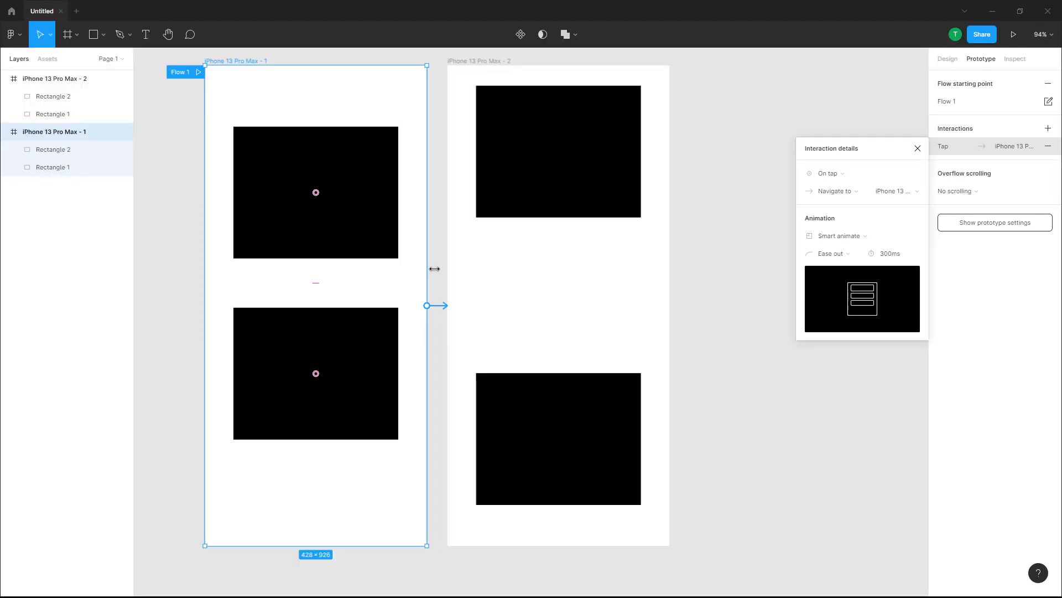
click(345, 202)
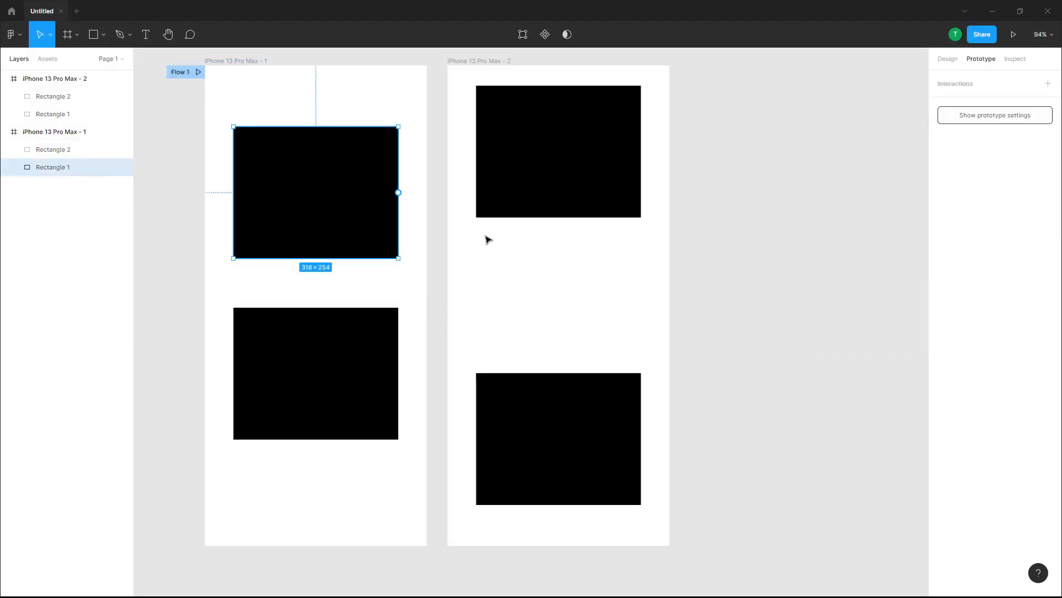
click(97, 41)
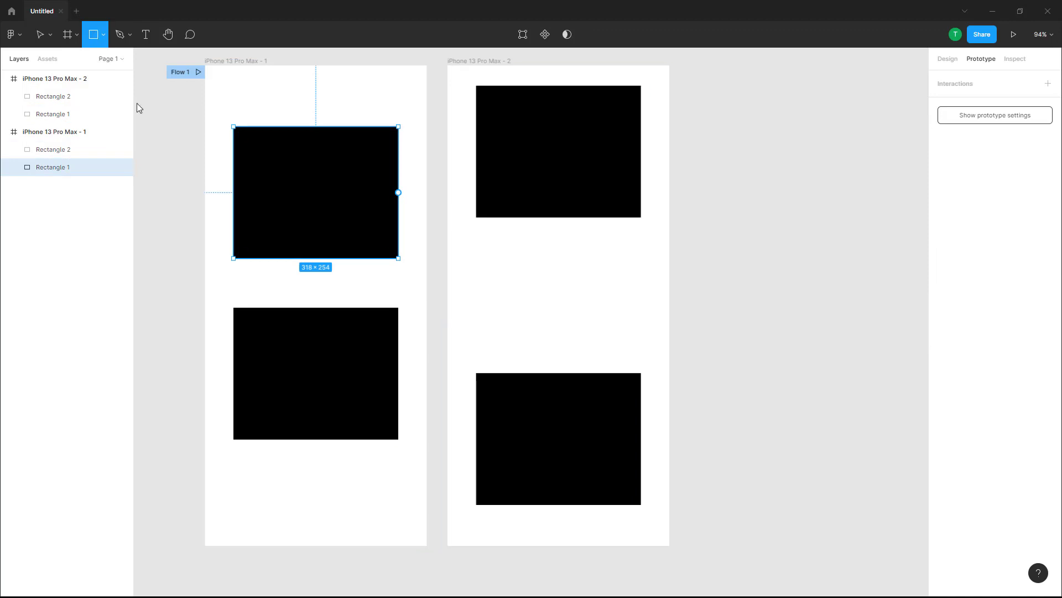
mouse_move(258, 453)
mouse_down()
mouse_move(378, 520)
mouse_move(338, 489)
mouse_up()
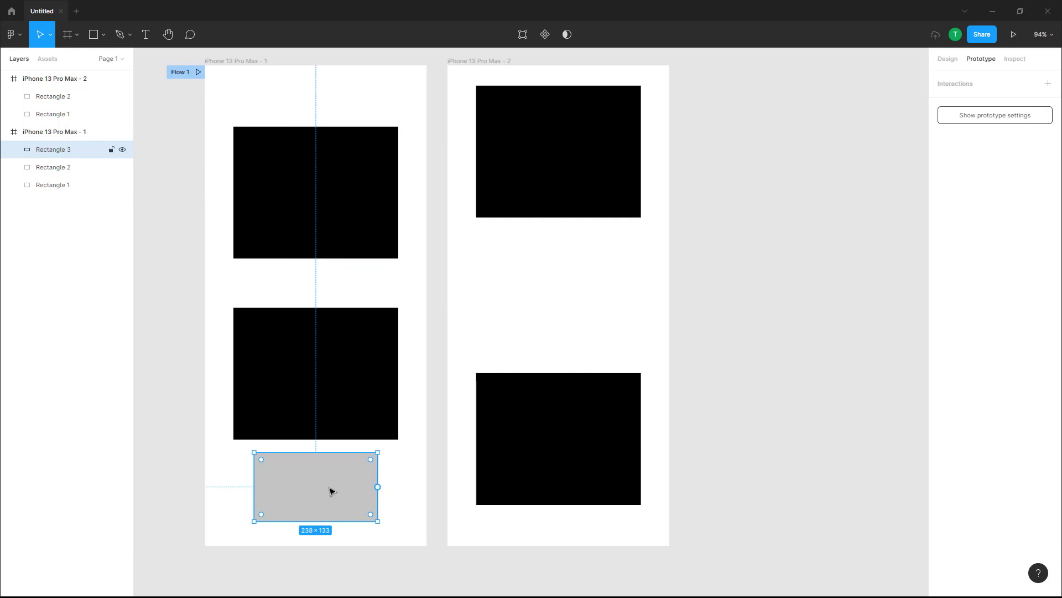
- Paste a copy of the grey rectangle between the second frame's two black rectangles
click(569, 299)
key(ctrl+v)
drag(340, 486, 576, 292)
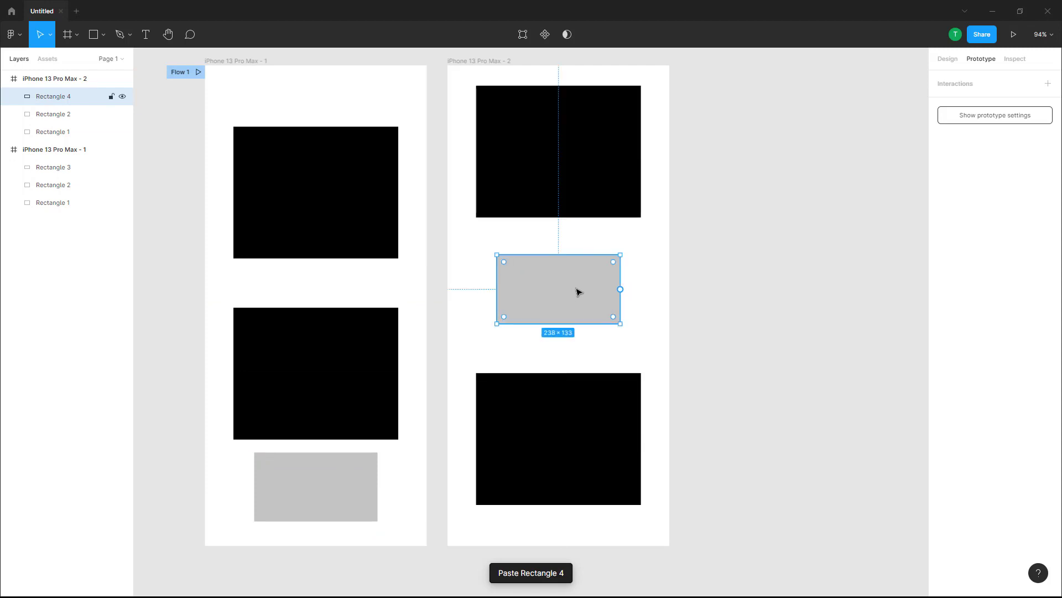
click(749, 207)
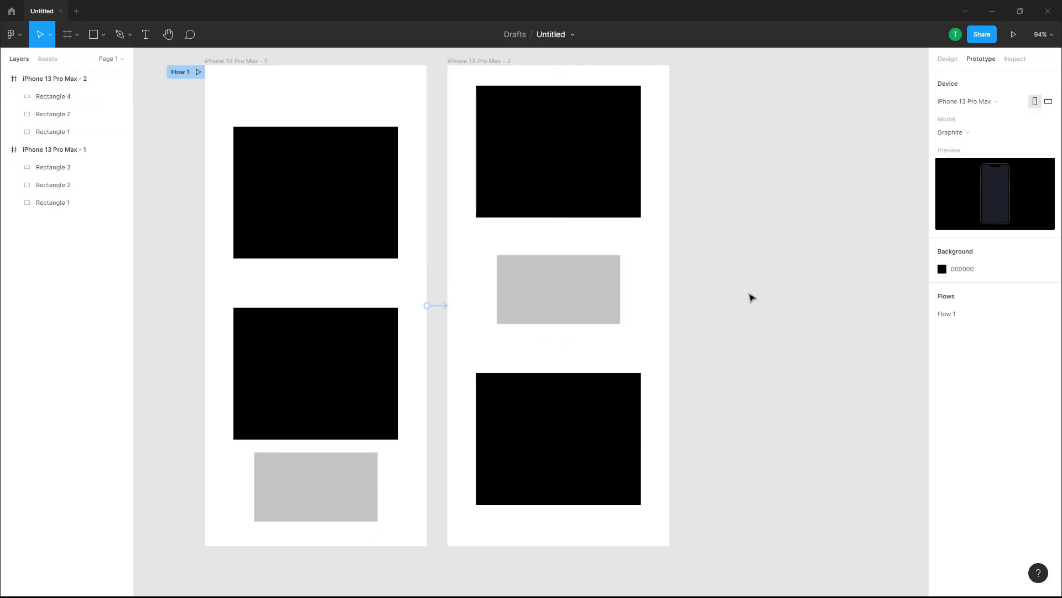
- Set the second frame's middle rectangle fill to red FF0000
key(ctrl+z)
click(947, 59)
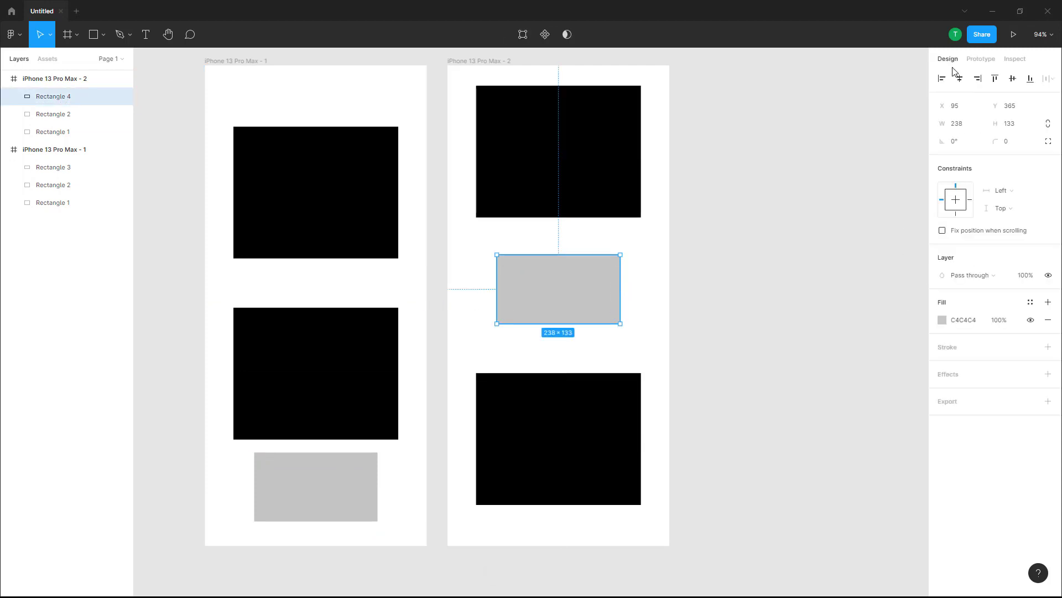
click(942, 320)
text(ff0000)
key(Return)
click(827, 202)
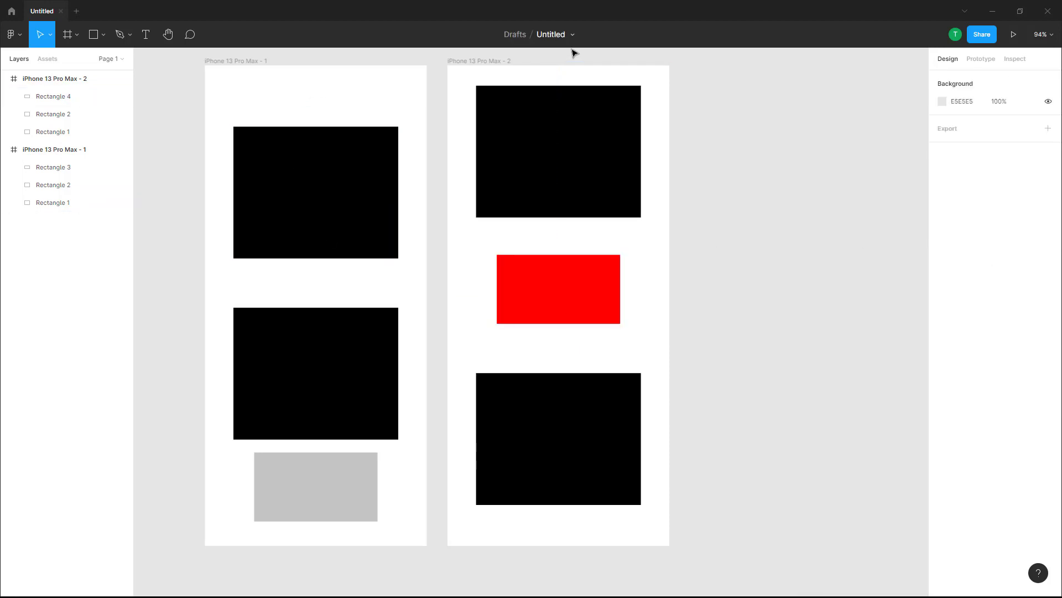
- Give the second iPhone frame a grey 928F8F background fill
click(496, 65)
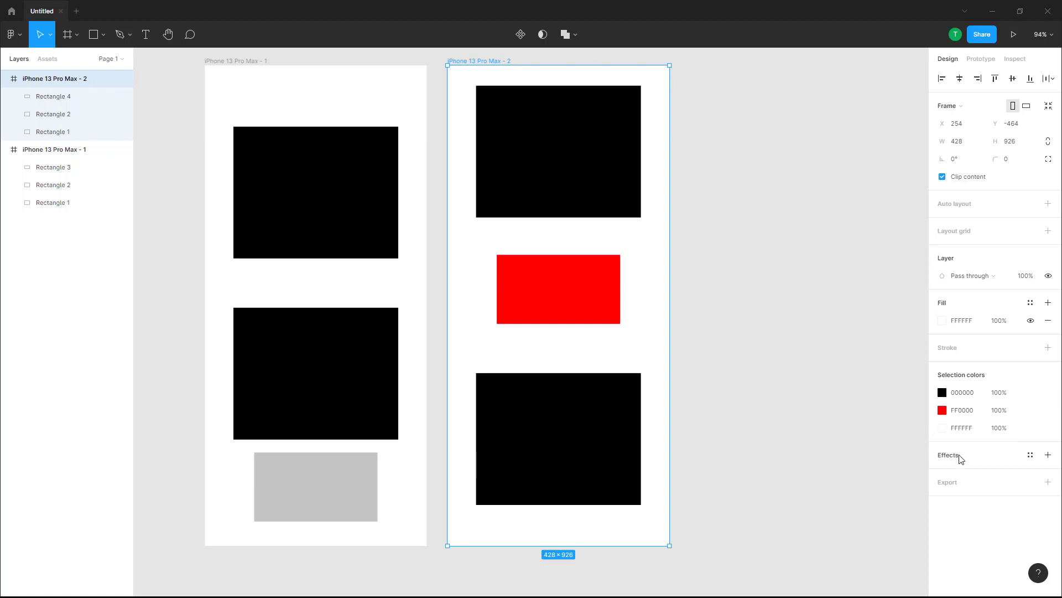
click(944, 321)
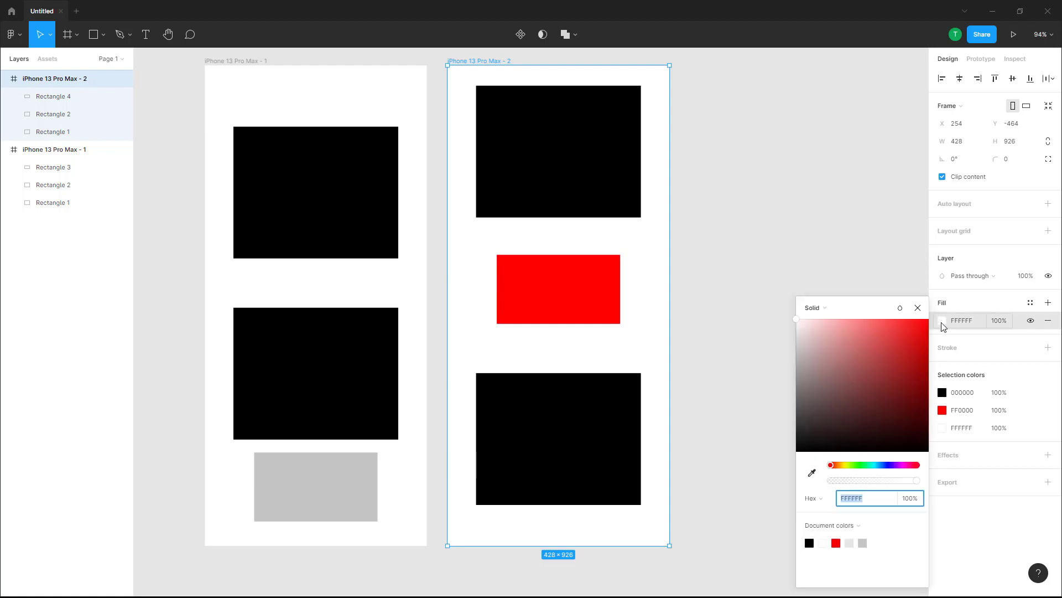
drag(898, 343, 799, 379)
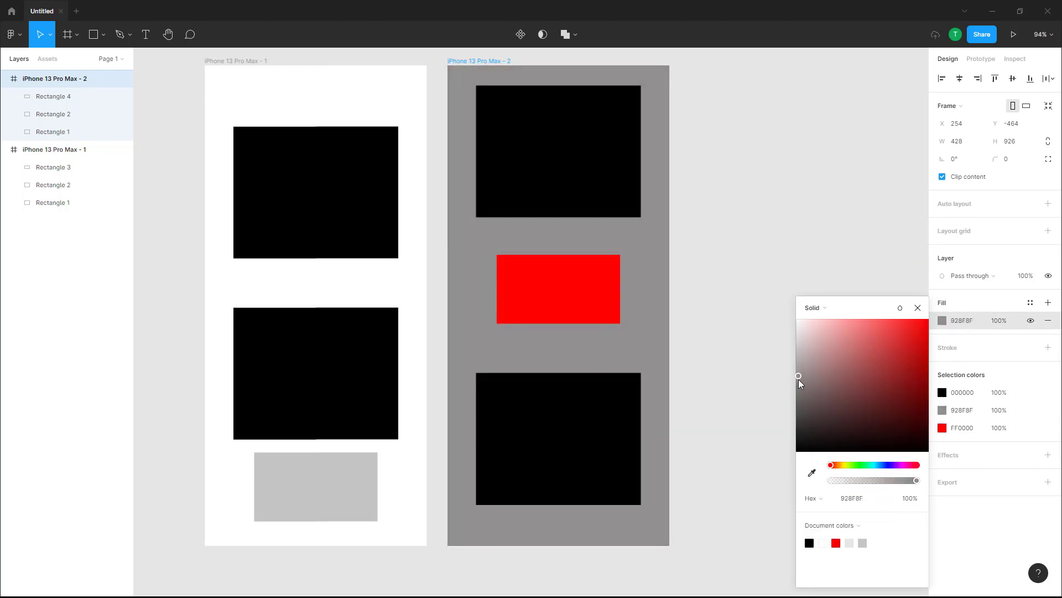
click(773, 247)
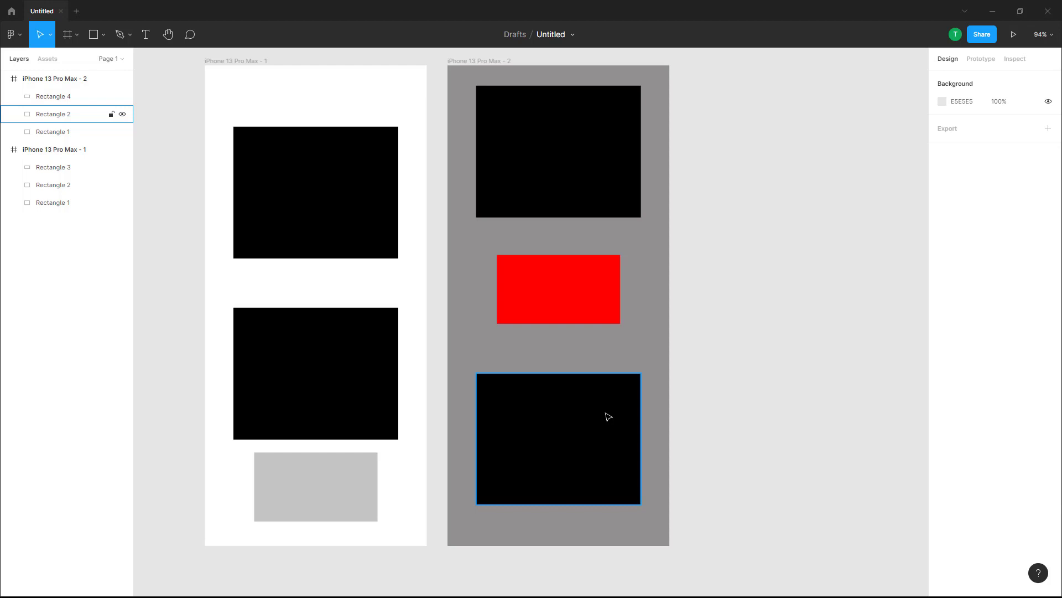
- Change the tap's Navigate to transition to Slide in with smart-animated matching layers, then present
click(981, 59)
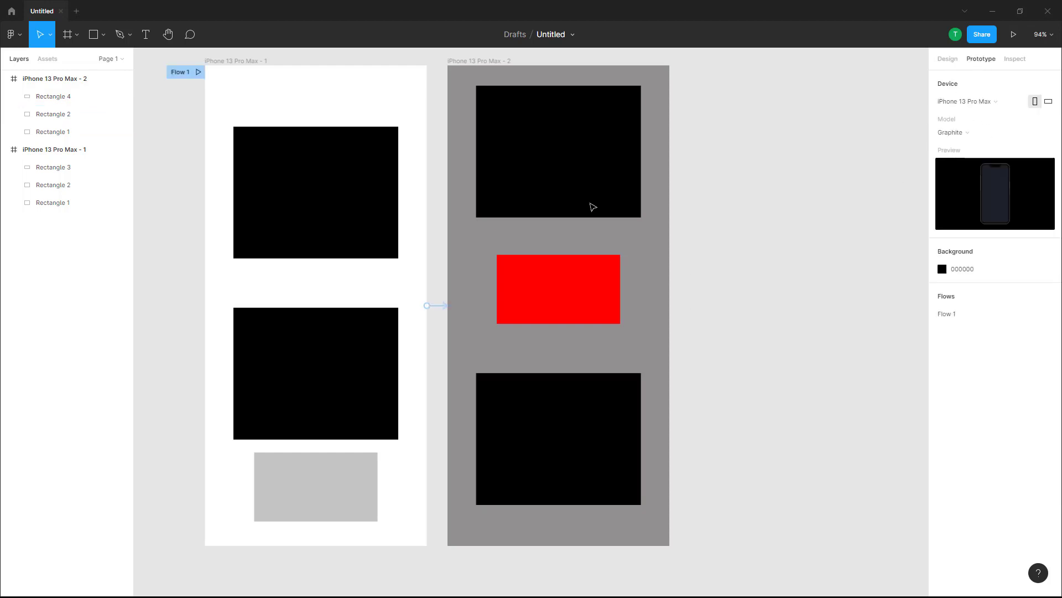
click(437, 306)
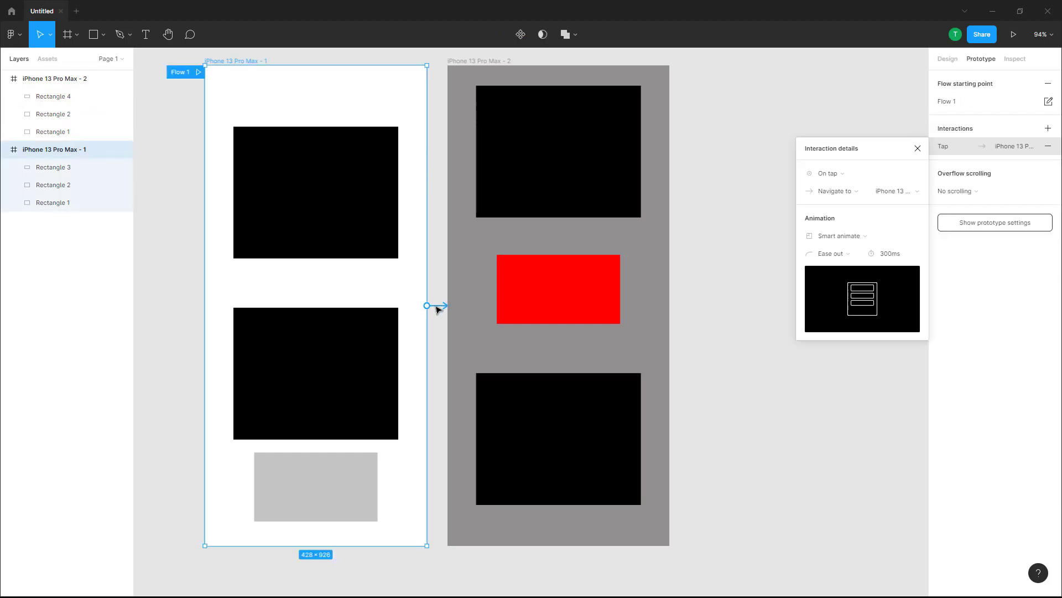
click(861, 191)
click(882, 148)
click(847, 236)
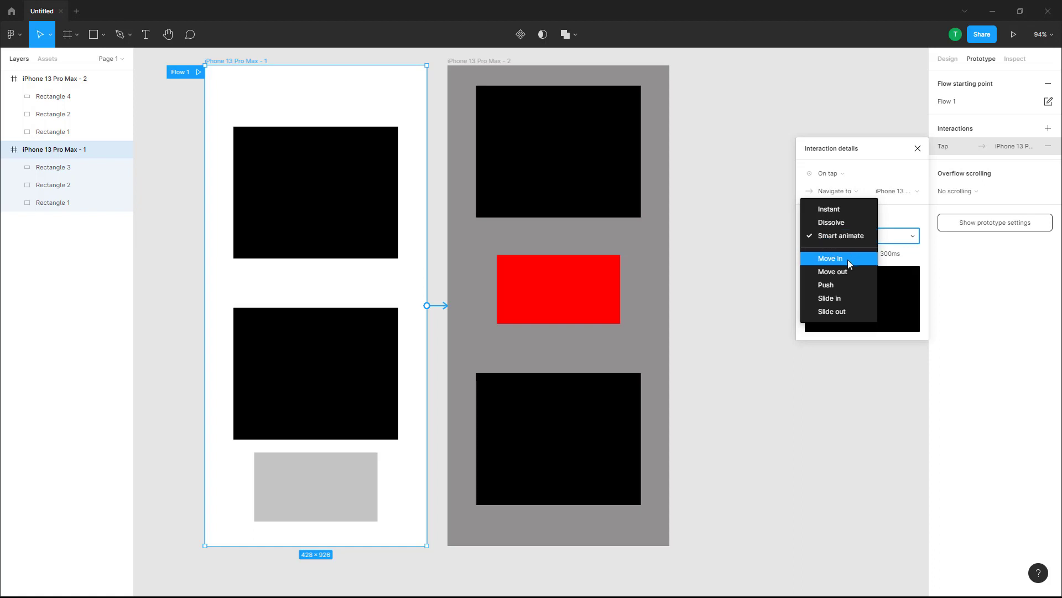
click(838, 299)
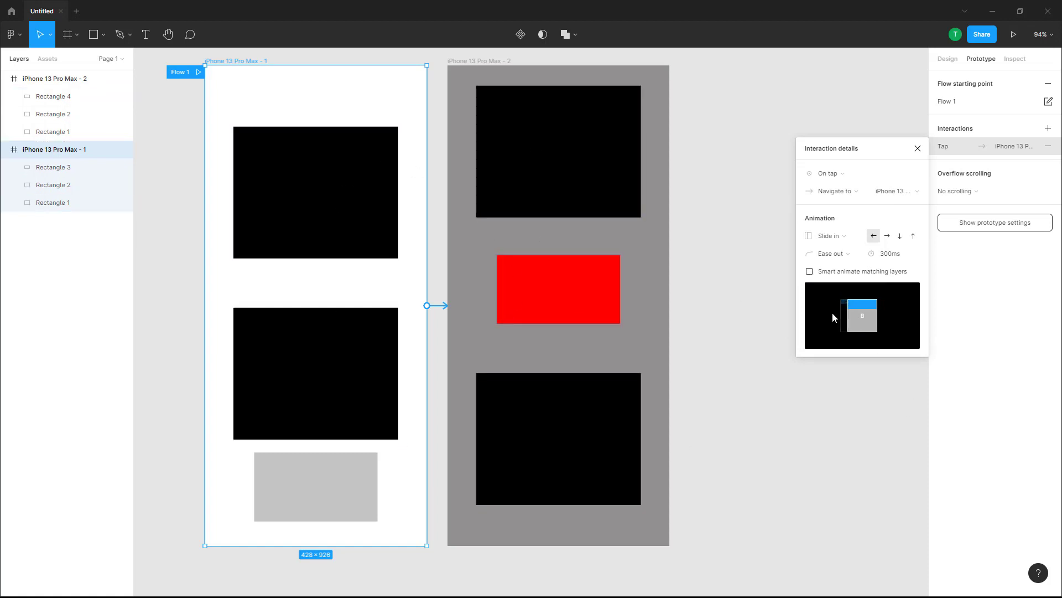
click(809, 272)
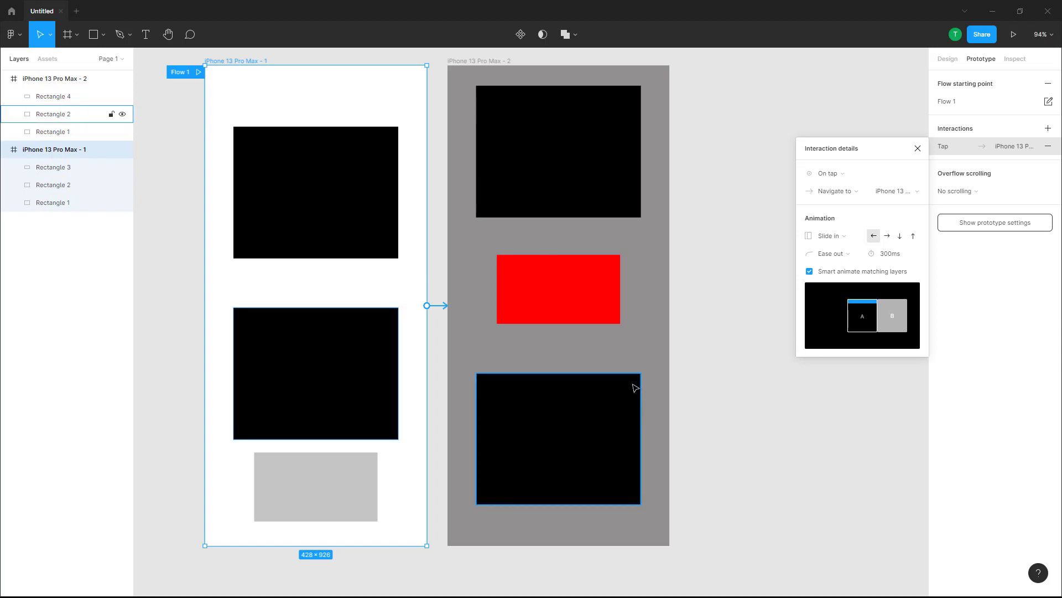
click(1014, 34)
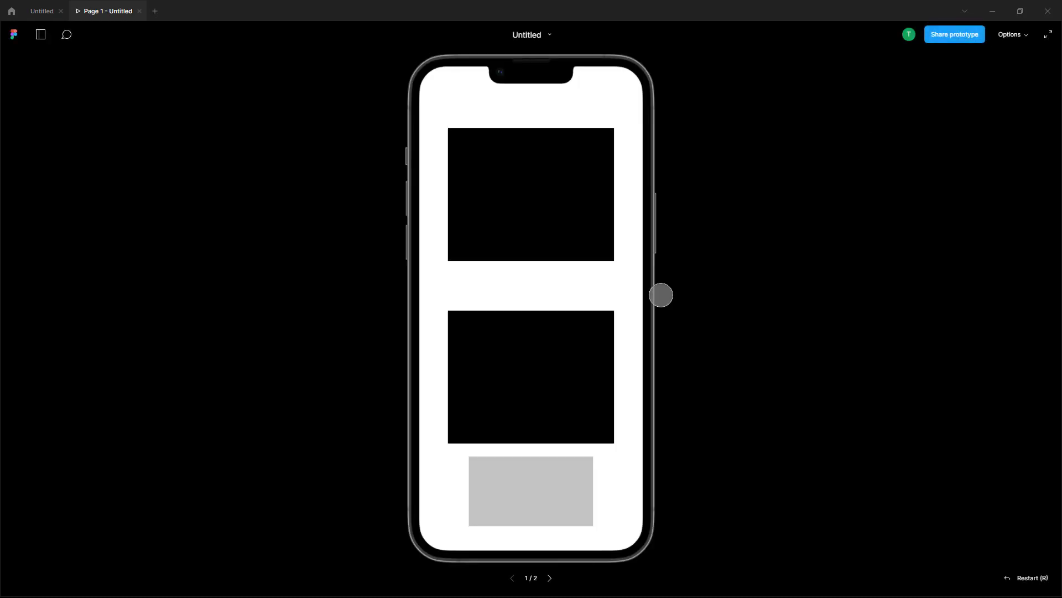
- Tap back and forth between the two screens to test Slide in, then close the preview
click(557, 301)
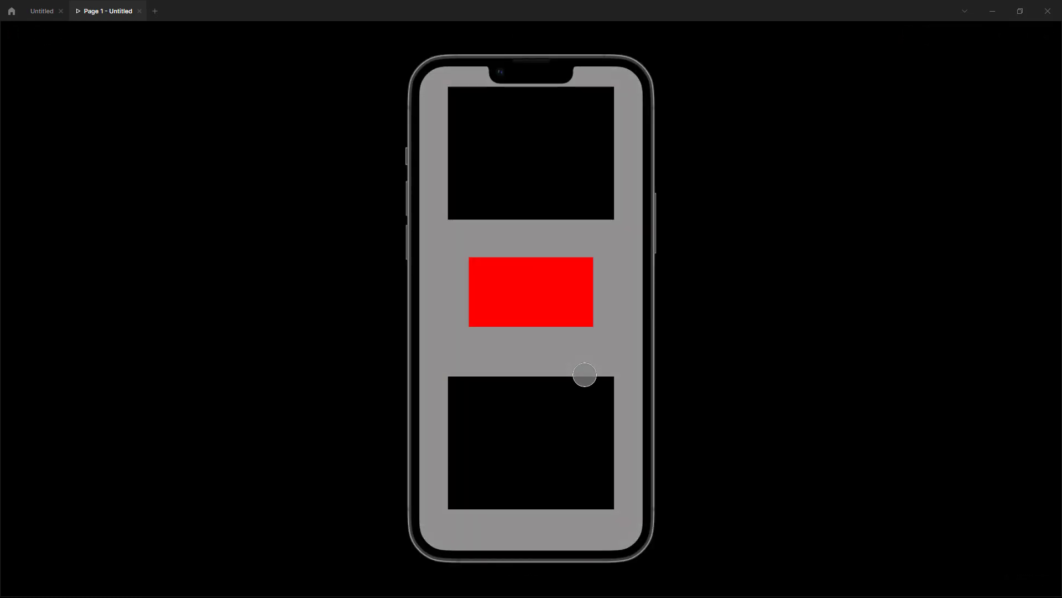
click(547, 415)
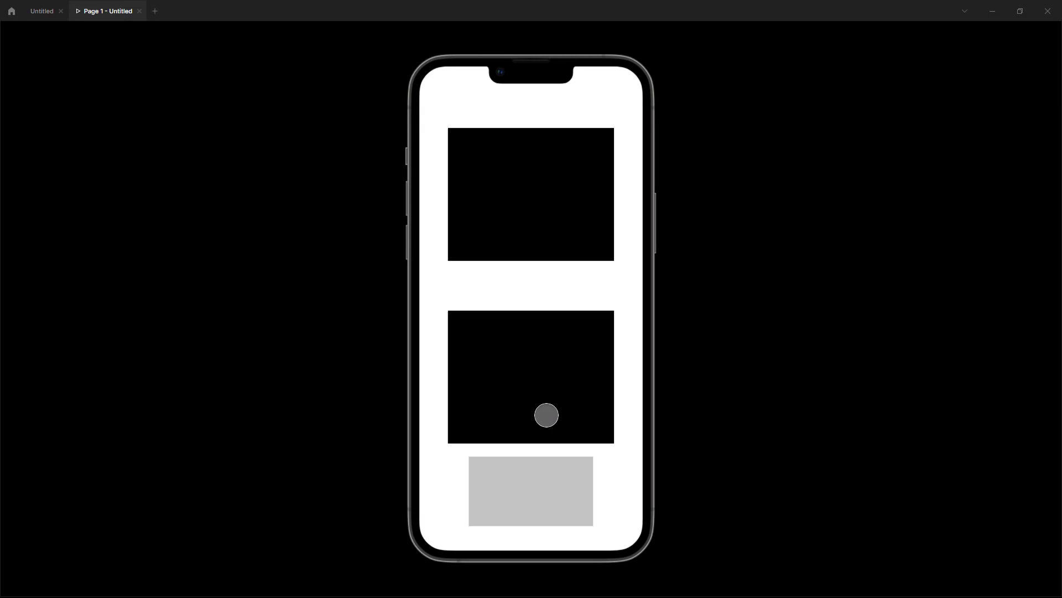
click(570, 350)
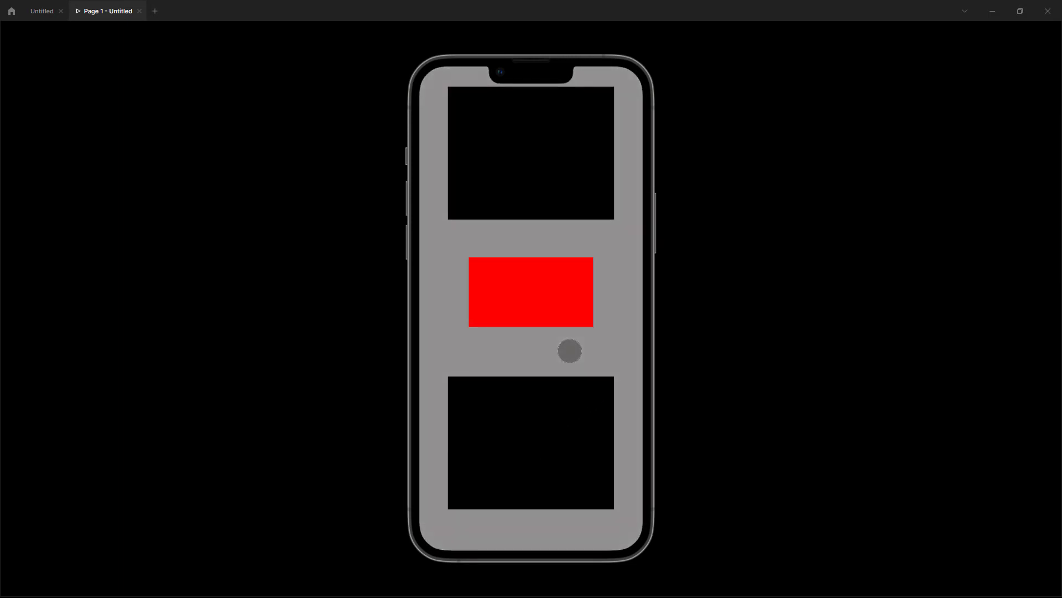
click(536, 324)
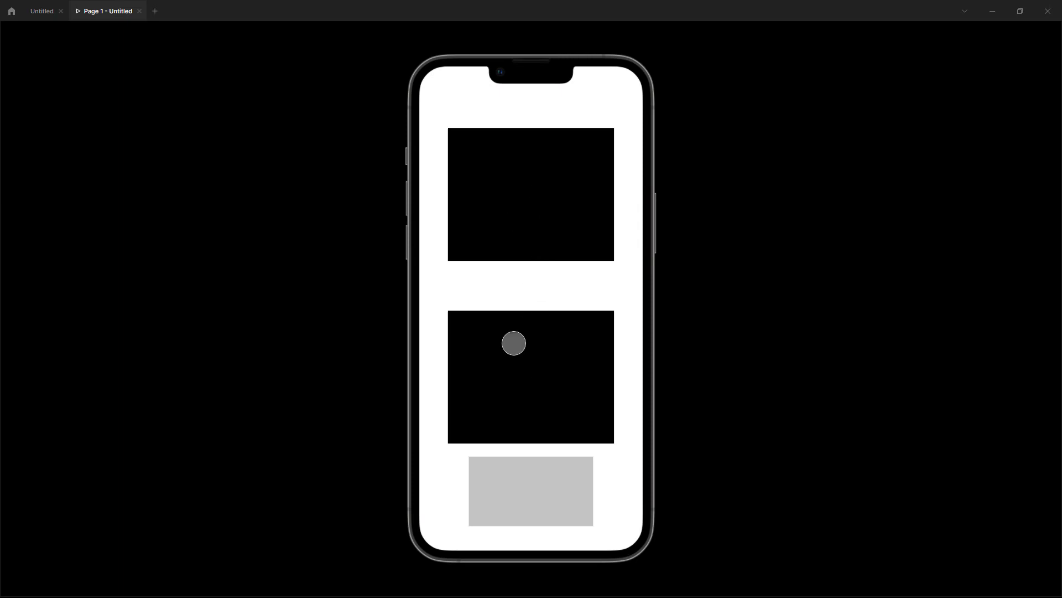
click(513, 343)
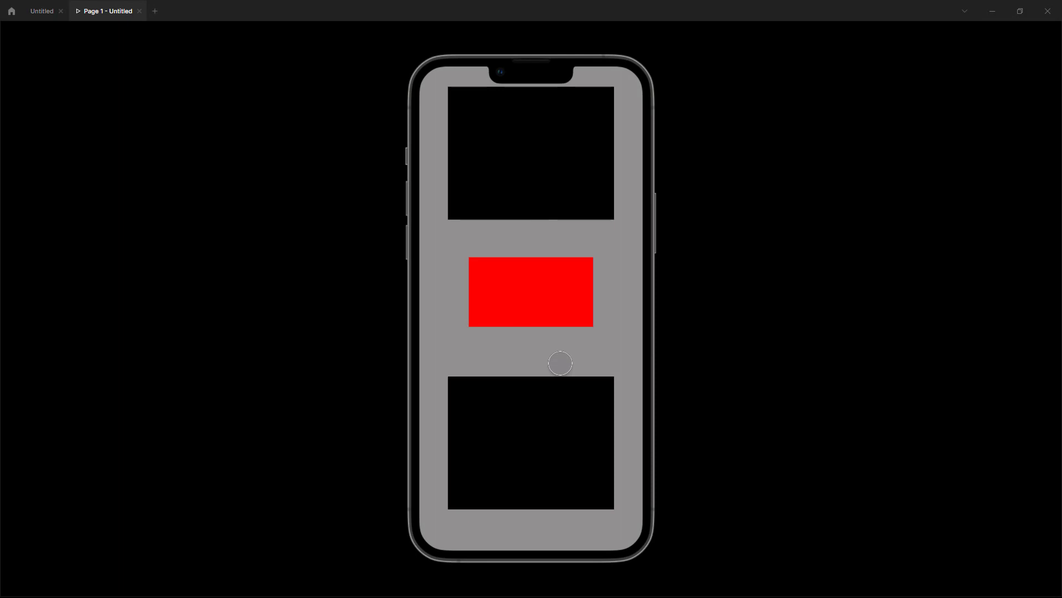
click(560, 363)
click(560, 360)
click(560, 359)
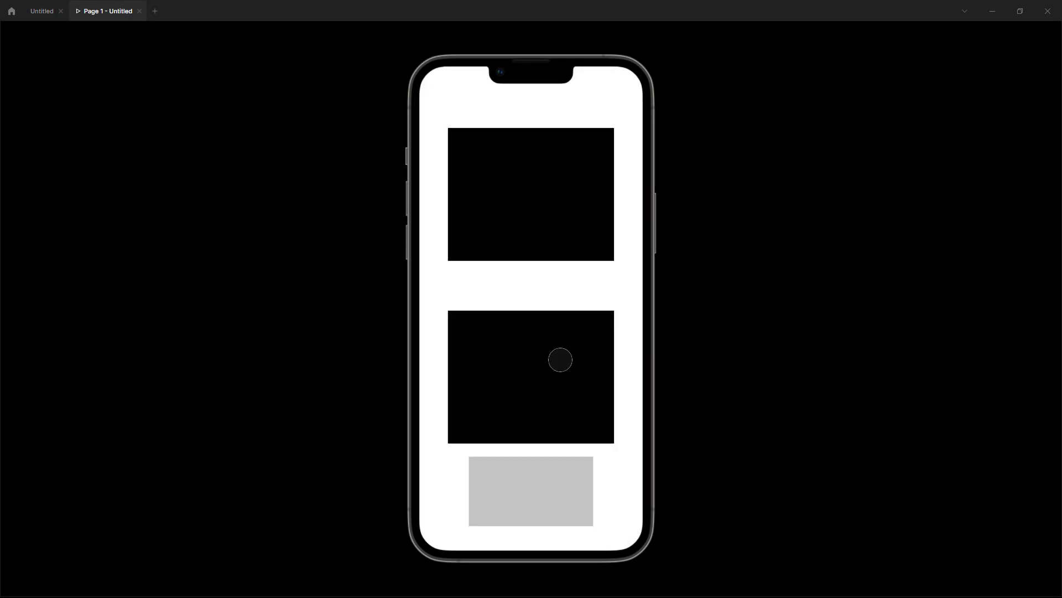
click(493, 479)
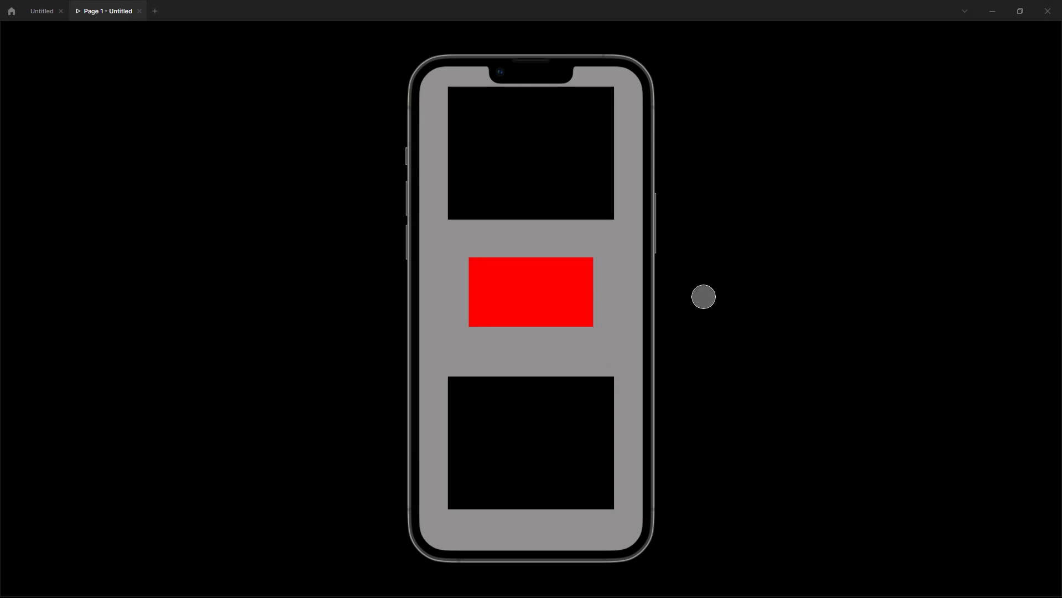
click(139, 11)
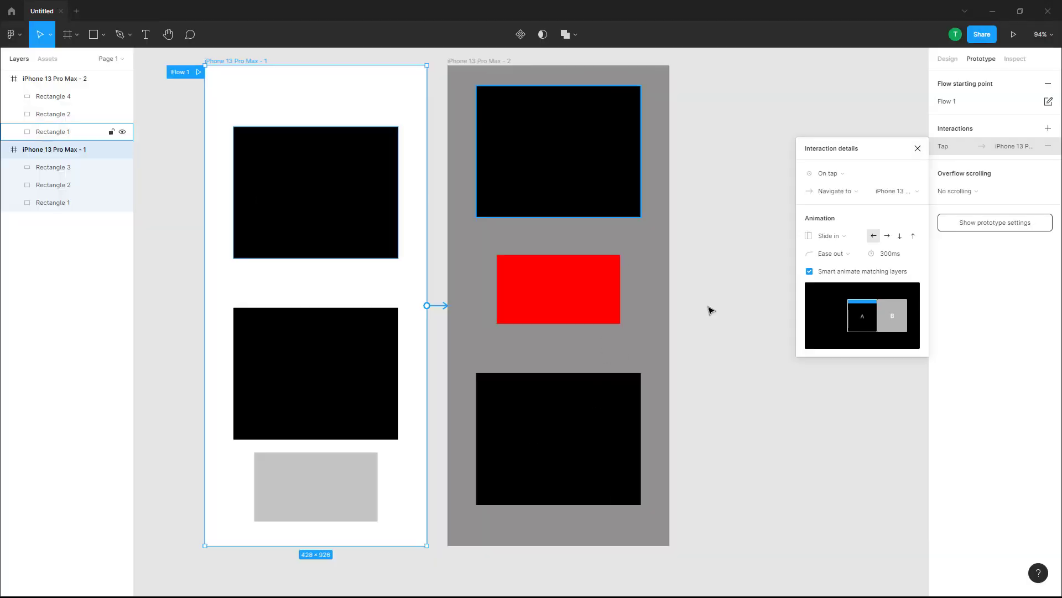
- Switch the transition back to Smart animate, preview it to the second screen, and return to the editor
click(841, 237)
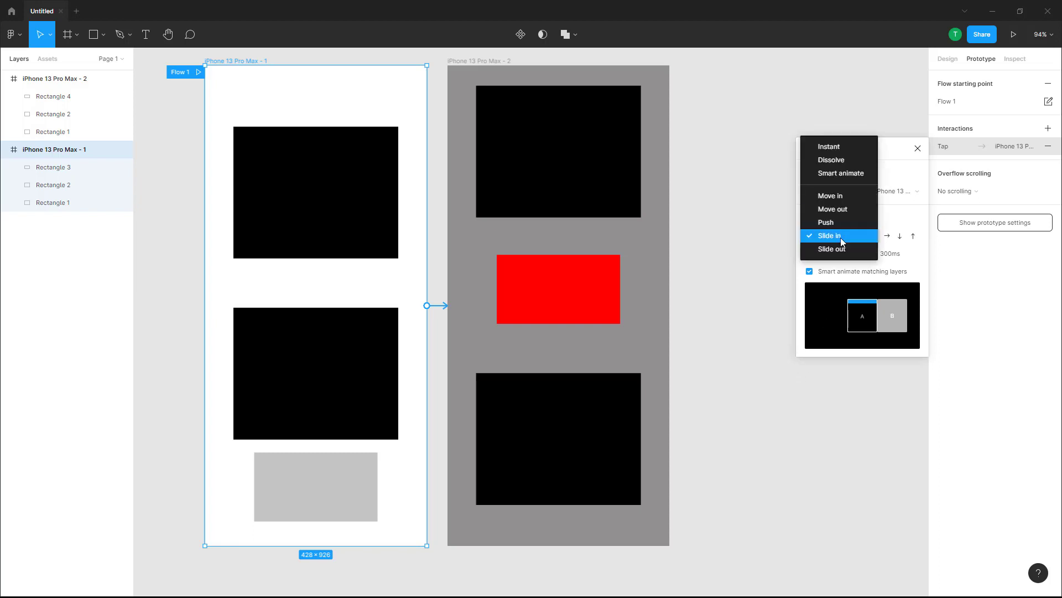
click(848, 176)
click(1014, 35)
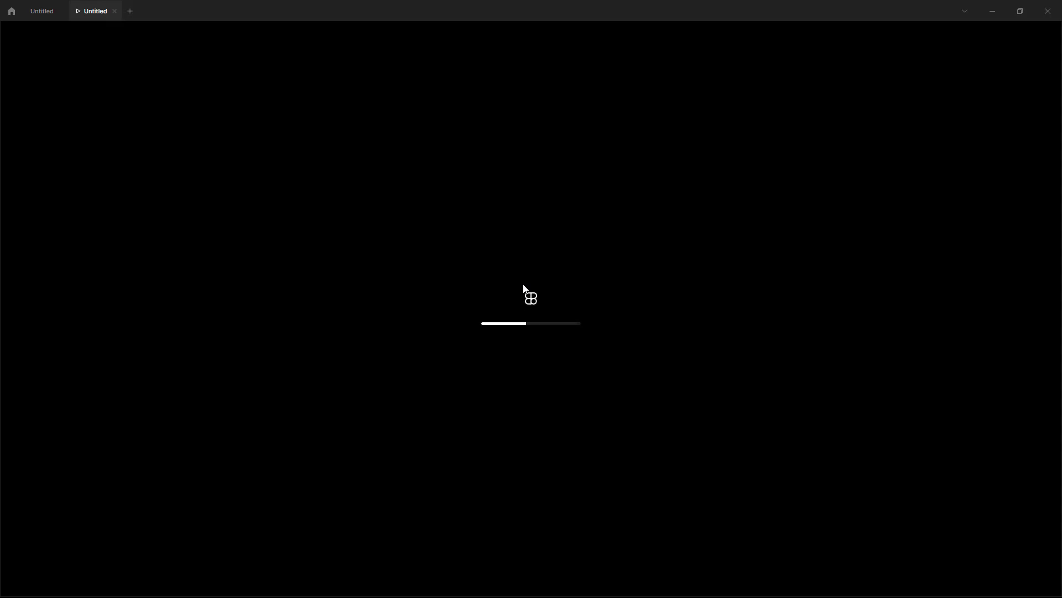
click(571, 353)
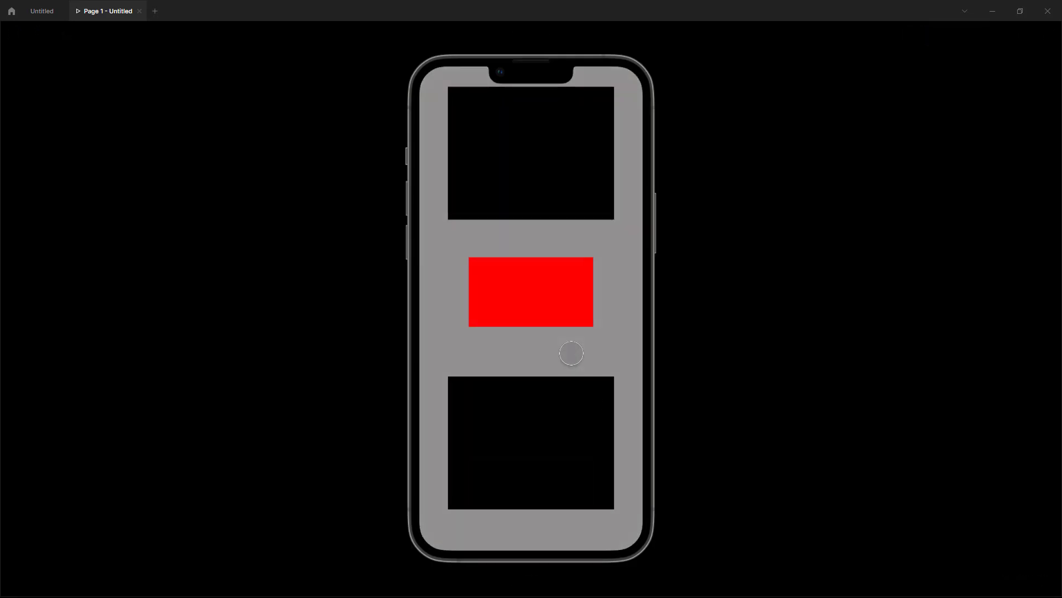
click(571, 354)
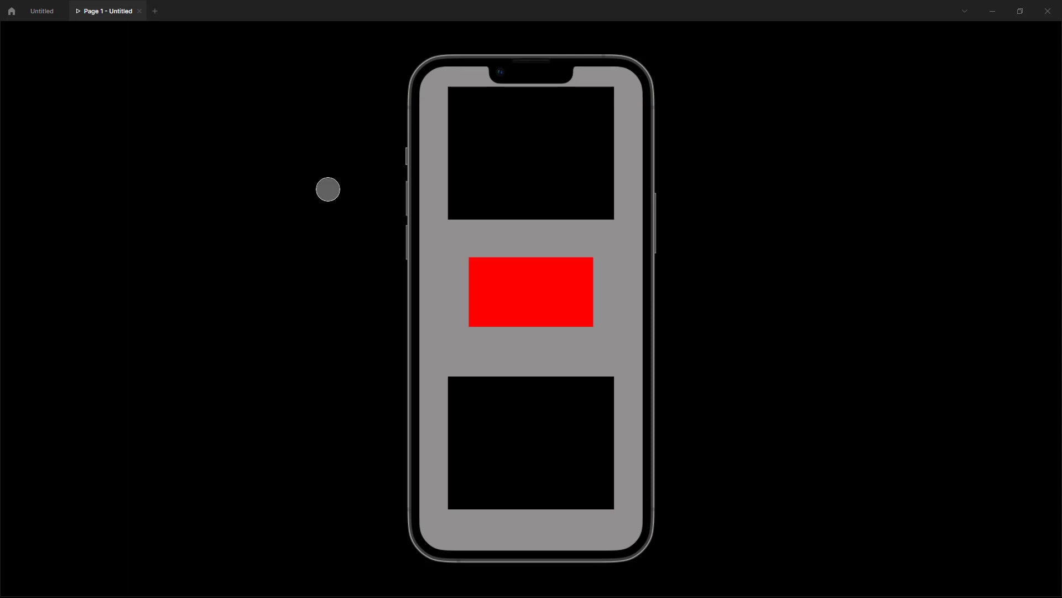
click(41, 11)
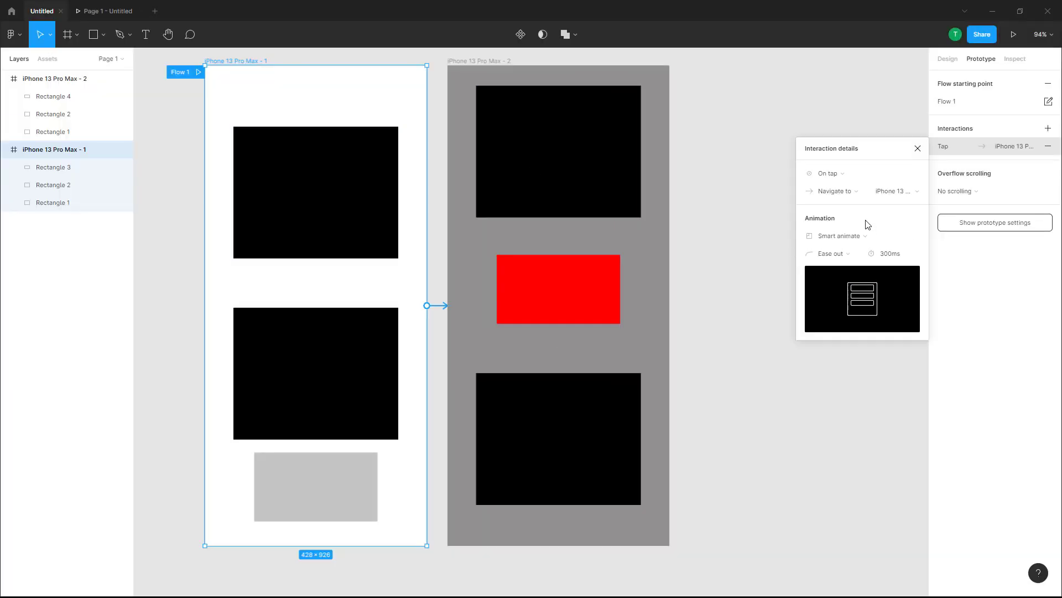
- Set the tap transition to Push with Ease out easing
click(850, 237)
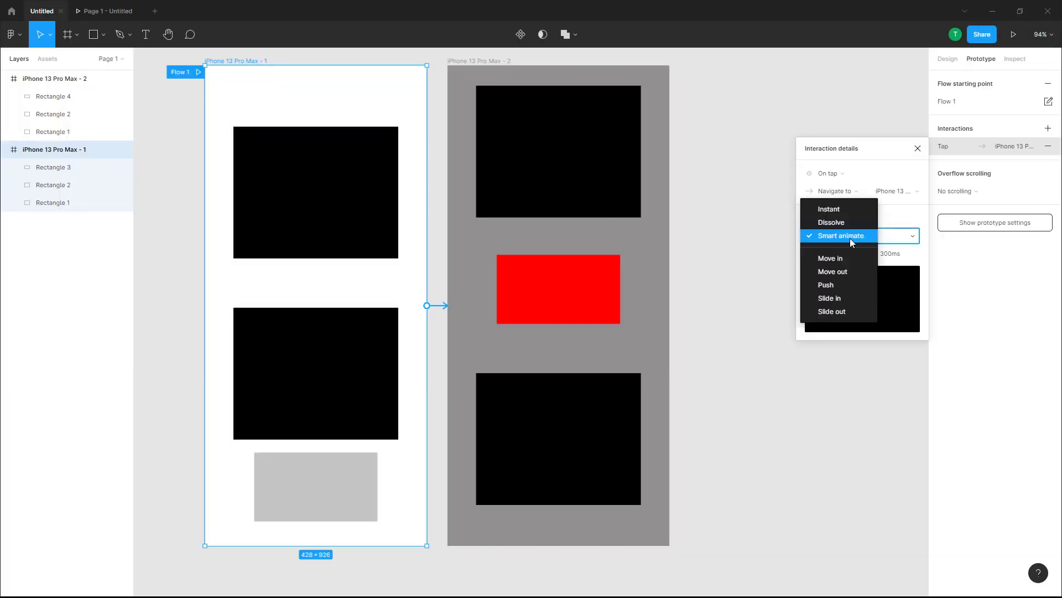
click(849, 284)
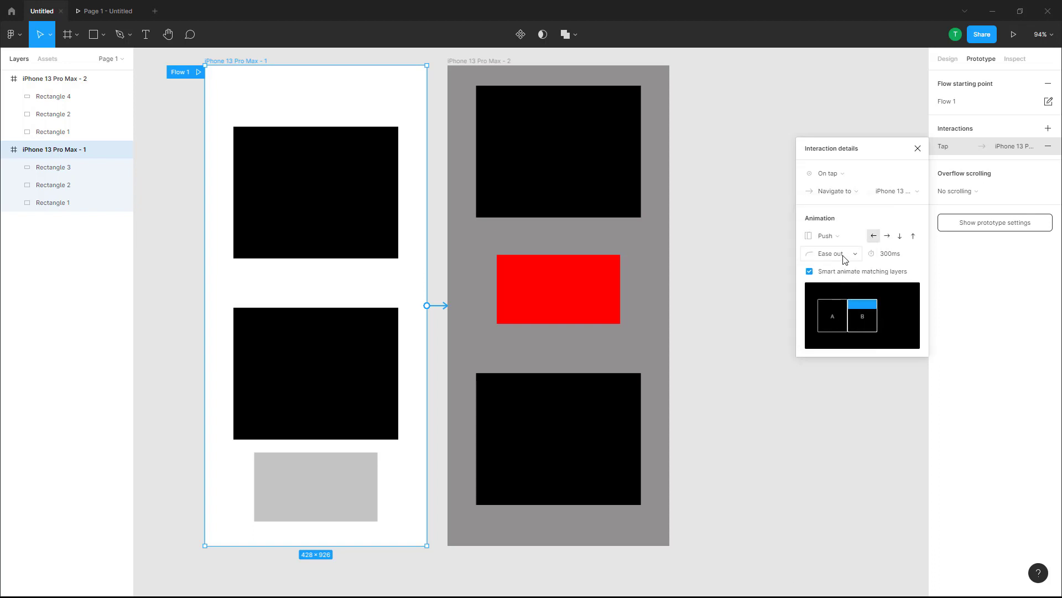
click(845, 254)
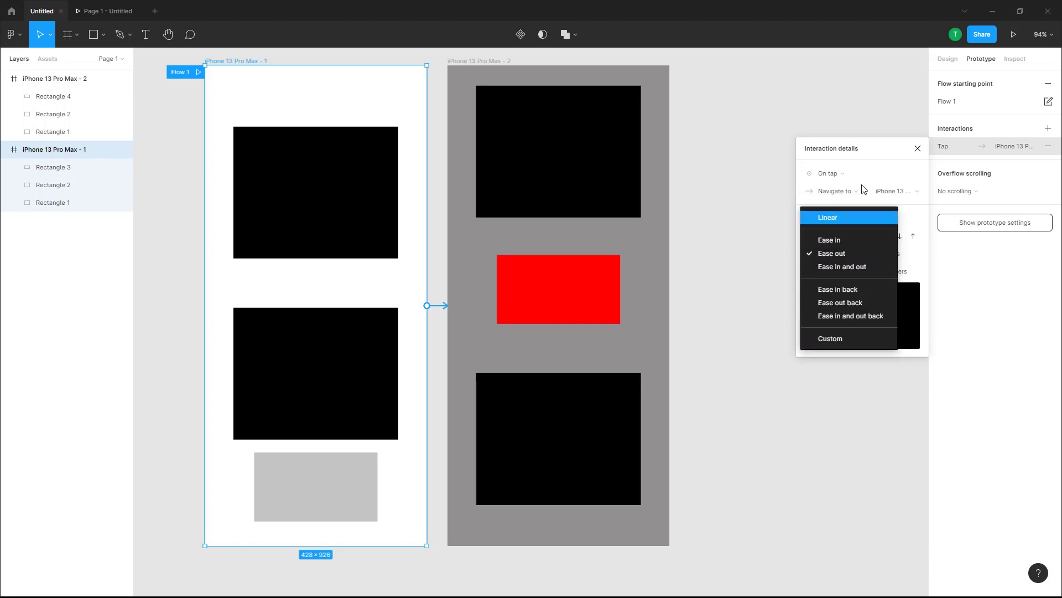
click(862, 252)
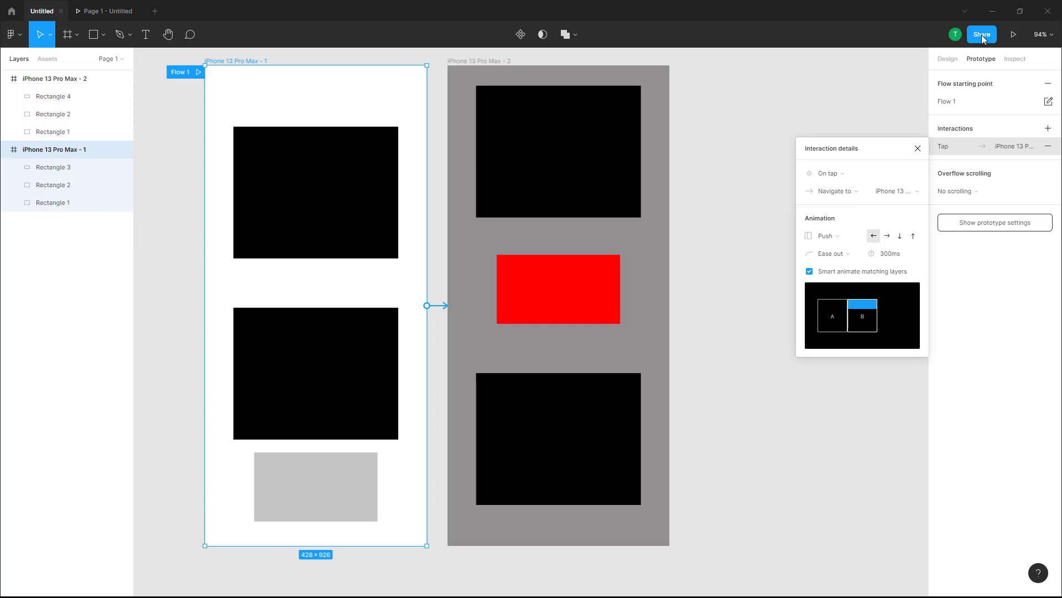
- Present the prototype and tap between the screens to test the Push transition
click(1013, 35)
click(548, 273)
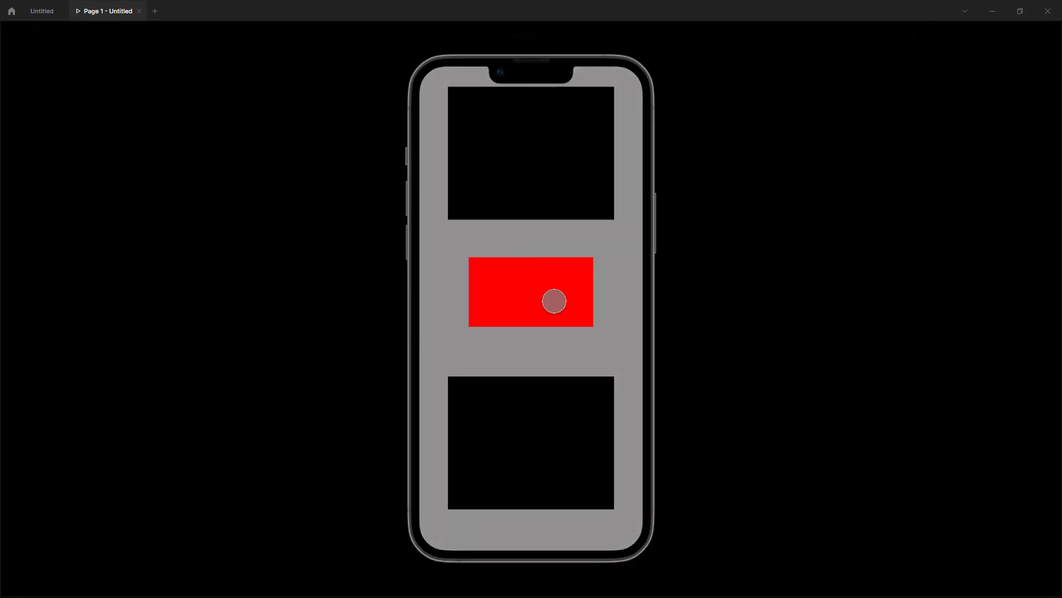
click(533, 322)
click(536, 326)
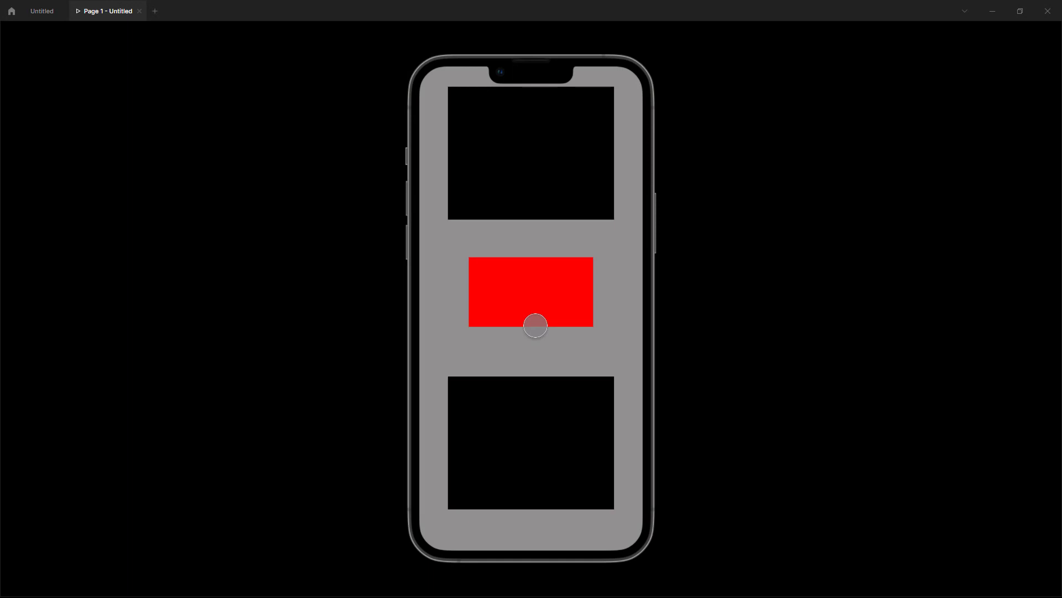